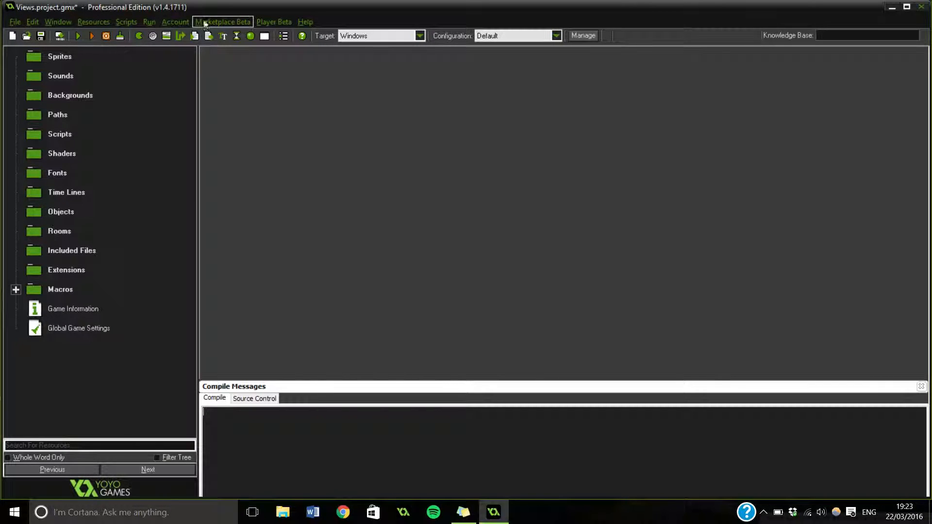
# Step: Create a new room and show its views settings in a maximized editor with a widened settings pane and the grid hidden
pyautogui.click(265, 35)
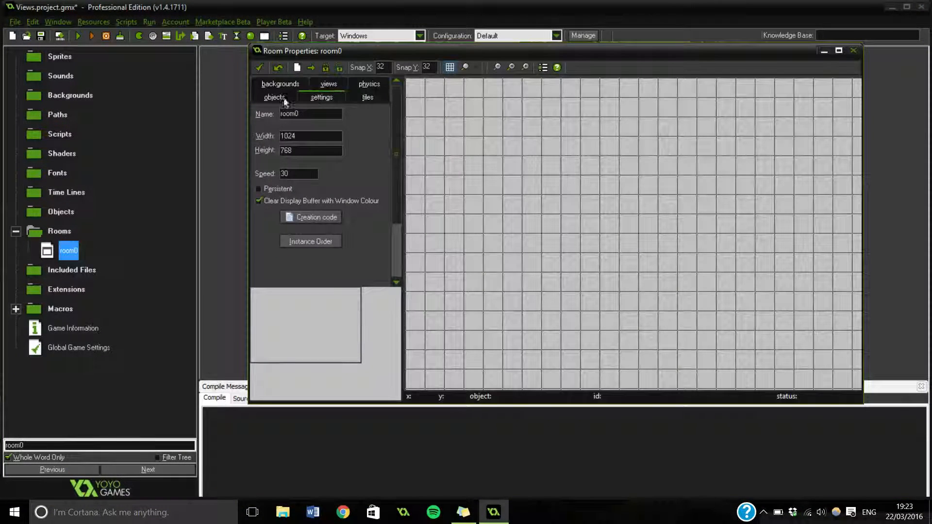
pyautogui.click(335, 86)
pyautogui.scroll(-1, 361, 121)
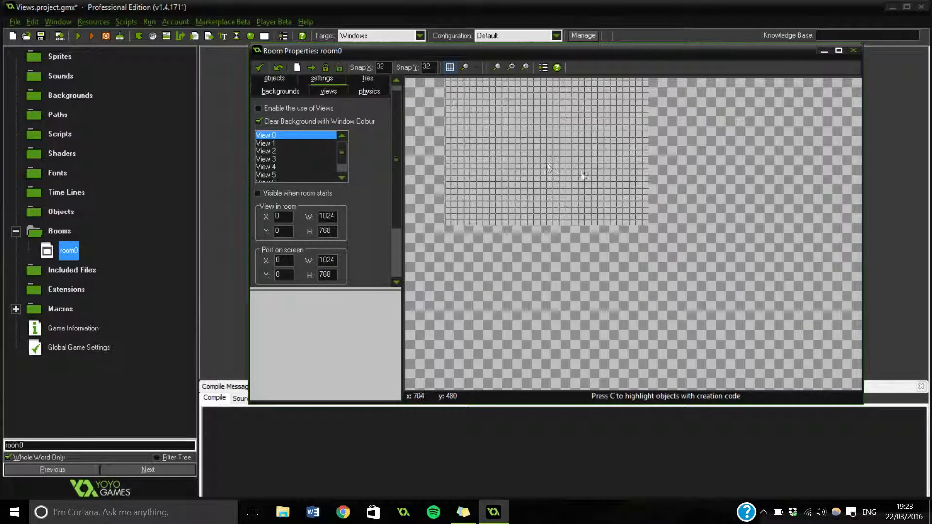
pyautogui.scroll(2, 777, 193)
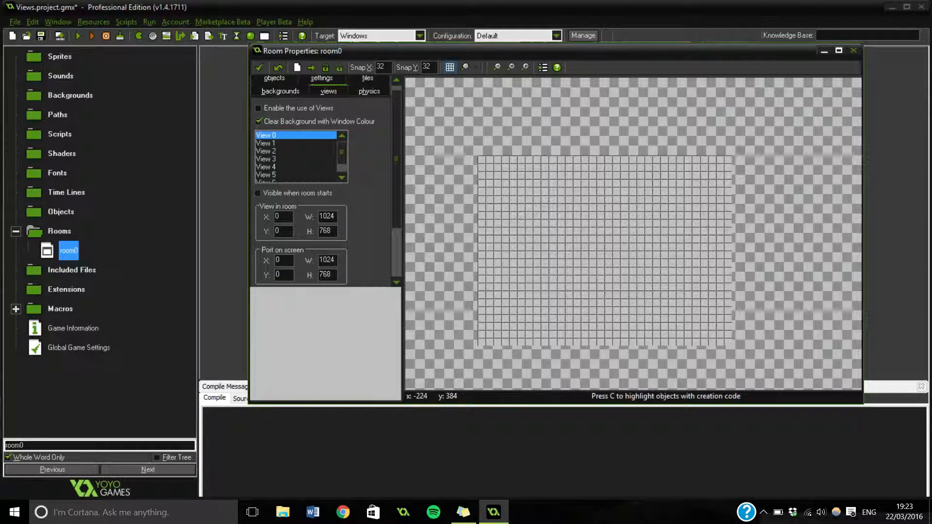
pyautogui.click(839, 50)
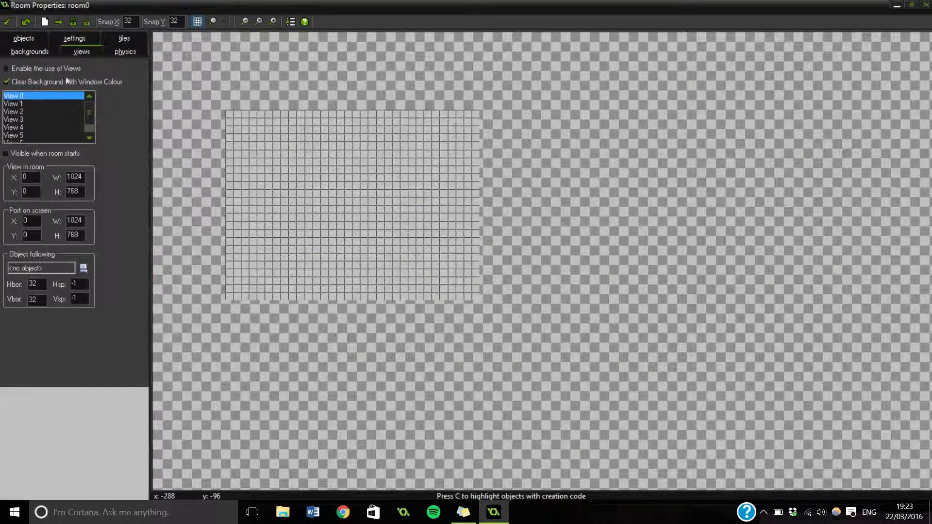
pyautogui.moveTo(234, 101); pyautogui.dragTo(240, 101)
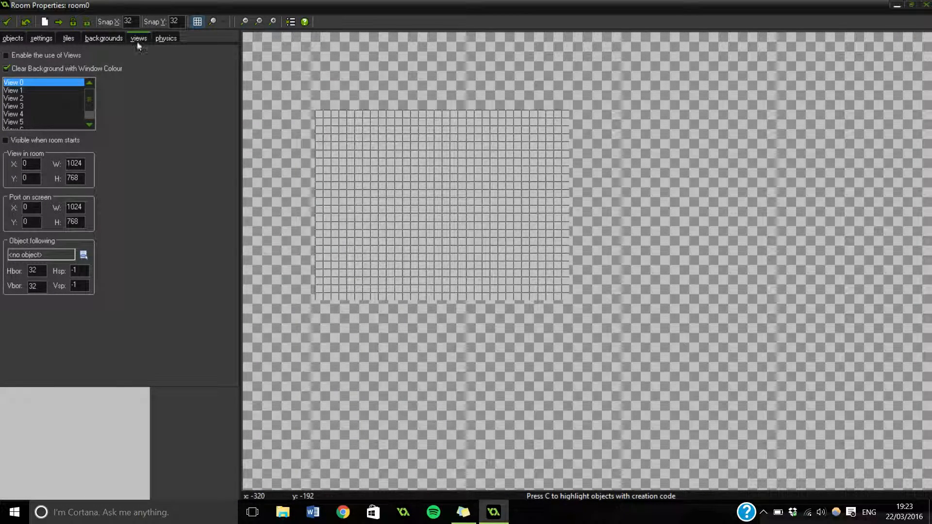
pyautogui.click(198, 21)
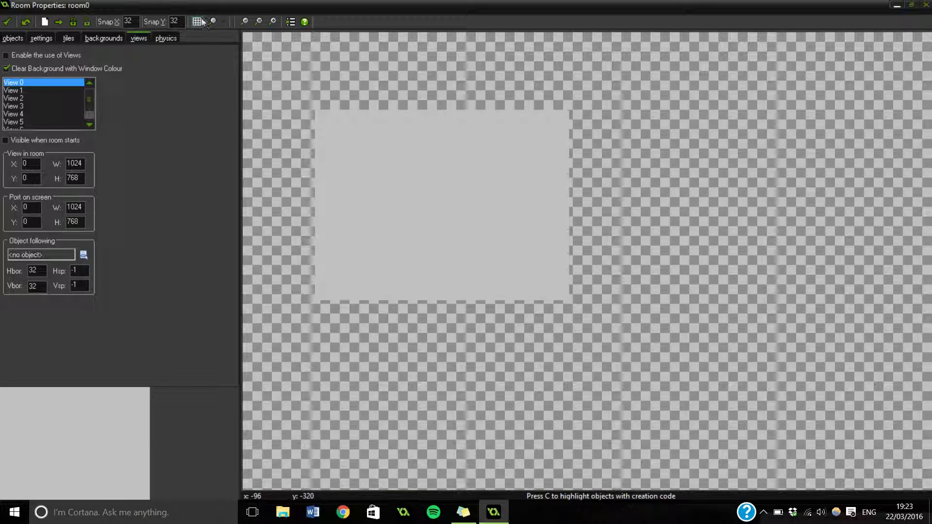
# Step: Enable views with View 0 visible when the room starts, and set its view in room to 200 wide and 200 high
pyautogui.click(13, 58)
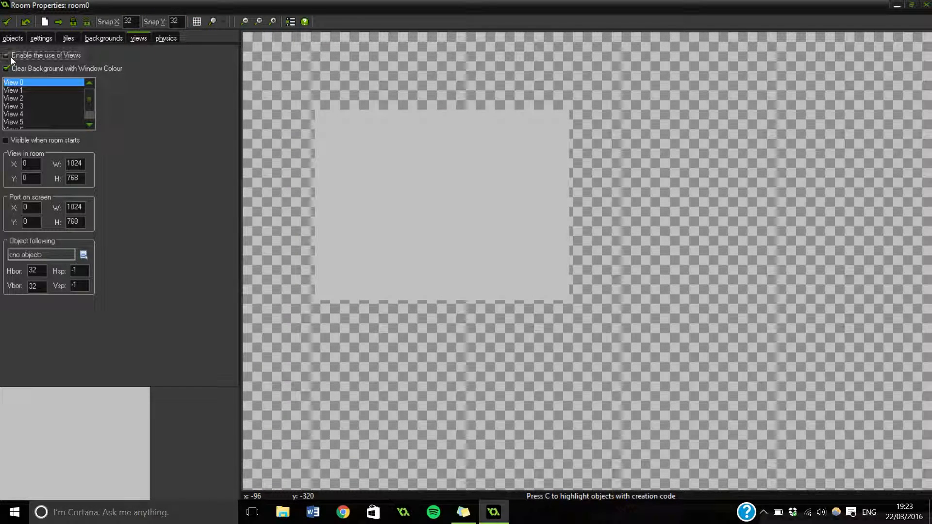
pyautogui.click(14, 140)
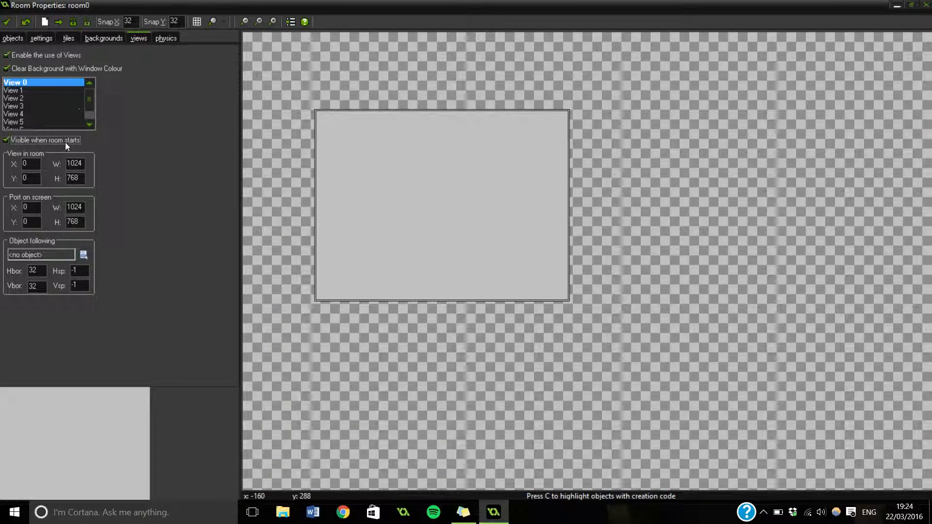
pyautogui.doubleClick(76, 163)
pyautogui.press('BackSpace')
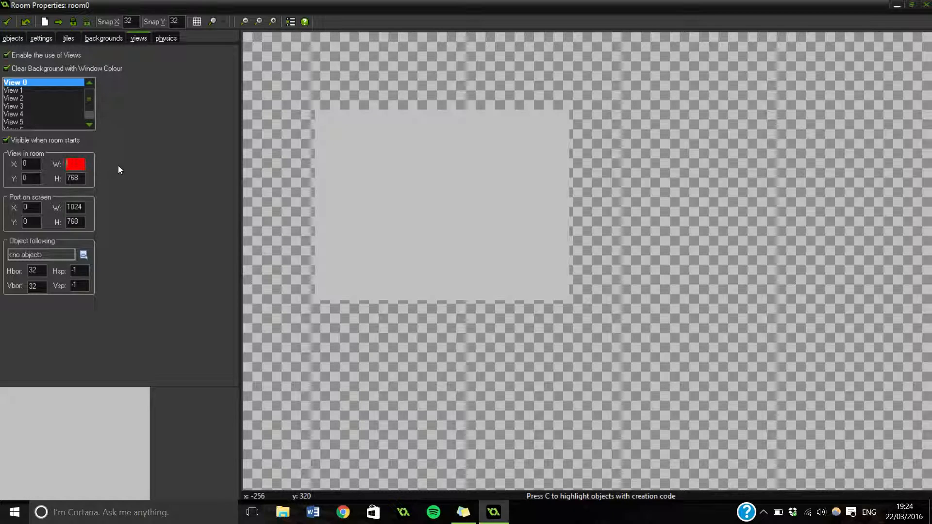
pyautogui.write('200')
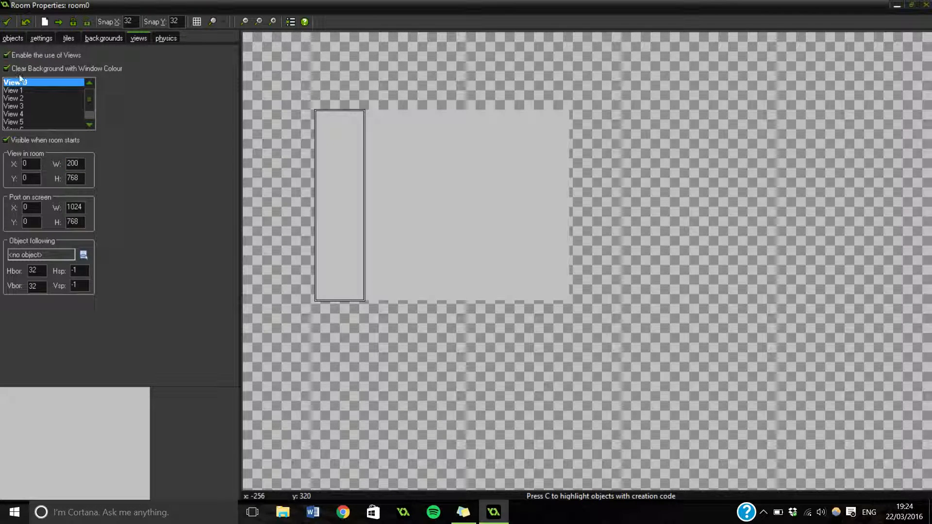
pyautogui.doubleClick(73, 177)
pyautogui.write('200')
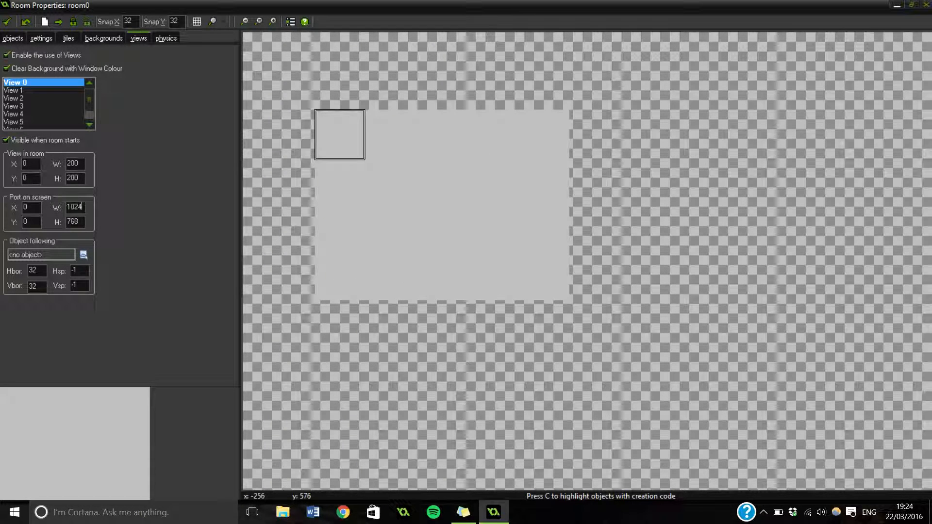
# Step: Set View 0's port on screen to 1280 wide and 720 high, then accept the room's changes
pyautogui.moveTo(83, 207); pyautogui.dragTo(50, 208)
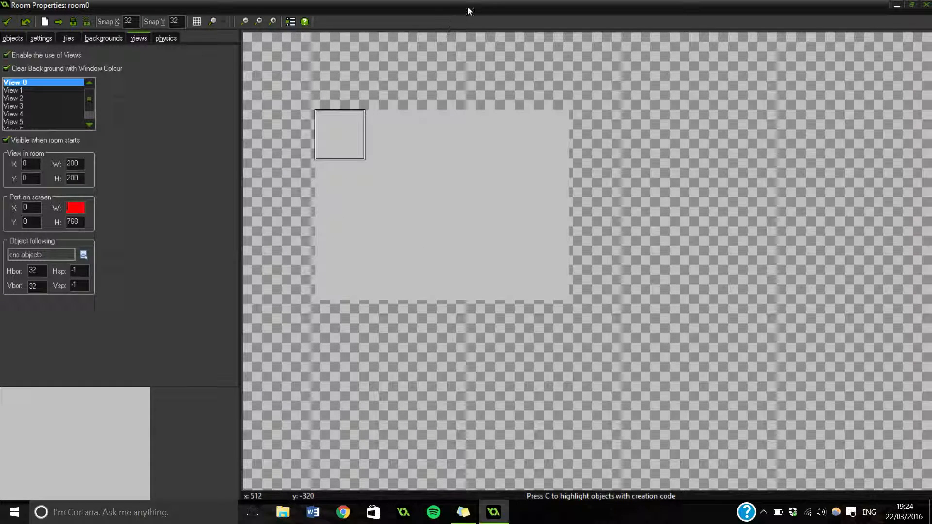
pyautogui.click(911, 5)
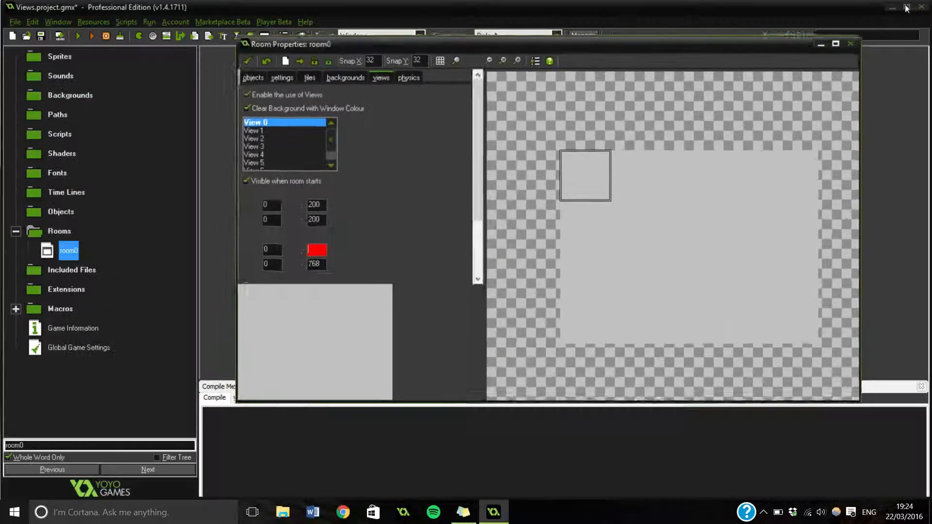
pyautogui.moveTo(463, 43); pyautogui.dragTo(357, 48)
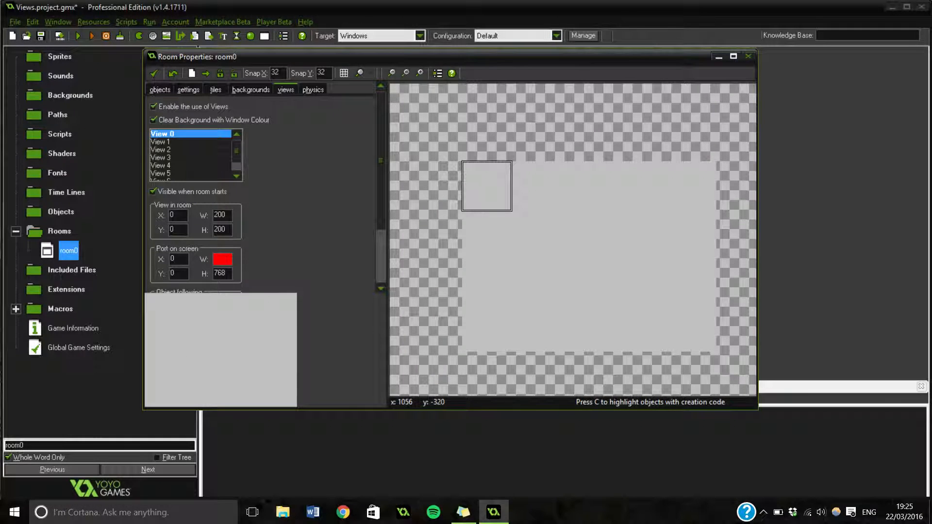
pyautogui.click(735, 58)
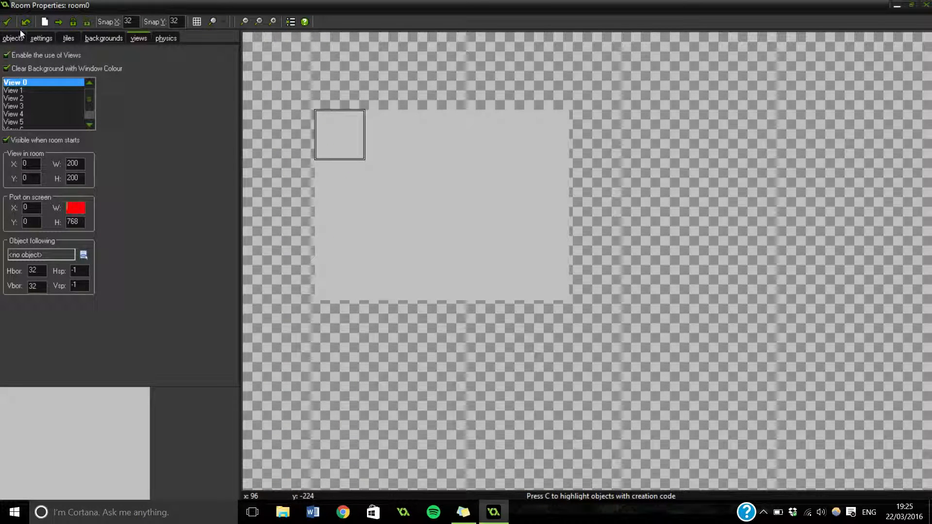
pyautogui.write('19')
pyautogui.press('BackSpace')
pyautogui.press('BackSpace')
pyautogui.press('BackSpace')
pyautogui.write('280')
pyautogui.doubleClick(85, 222)
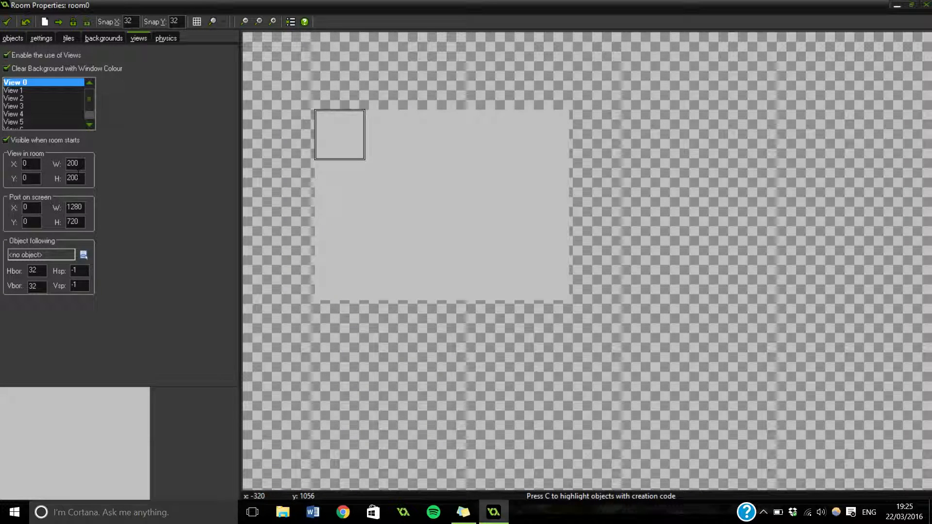
pyautogui.moveTo(84, 207); pyautogui.dragTo(49, 208)
pyautogui.write('720')
pyautogui.click(7, 22)
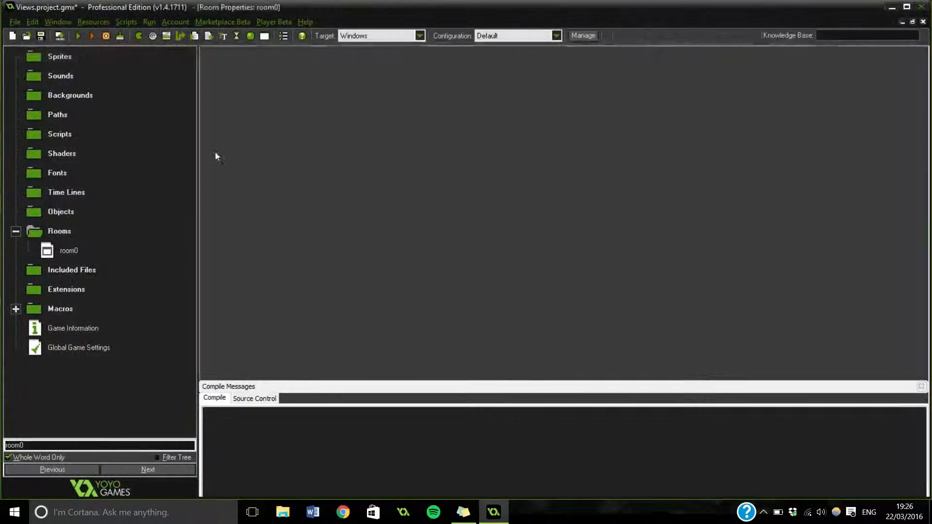
pyautogui.doubleClick(52, 255)
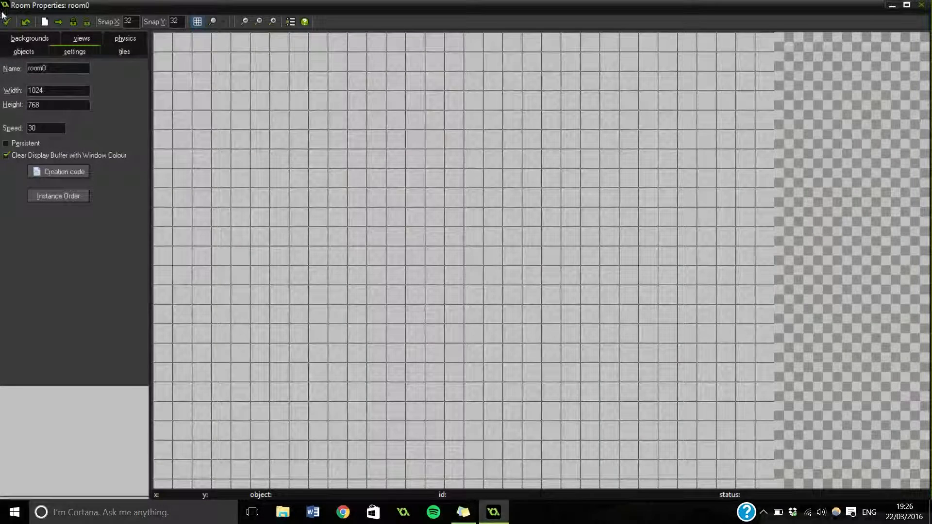
pyautogui.click(6, 22)
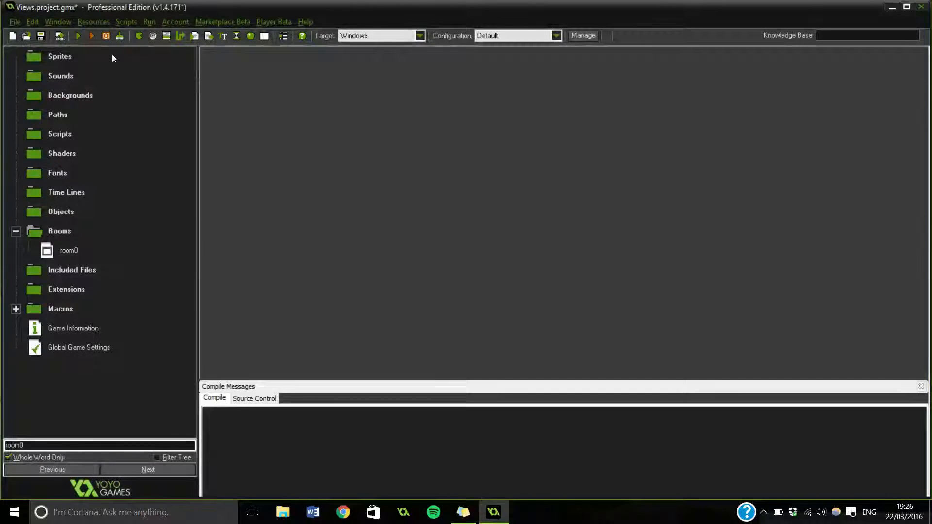
# Step: Create a sprite named spr_item and add a blank 32 x 32 image to it
pyautogui.click(139, 36)
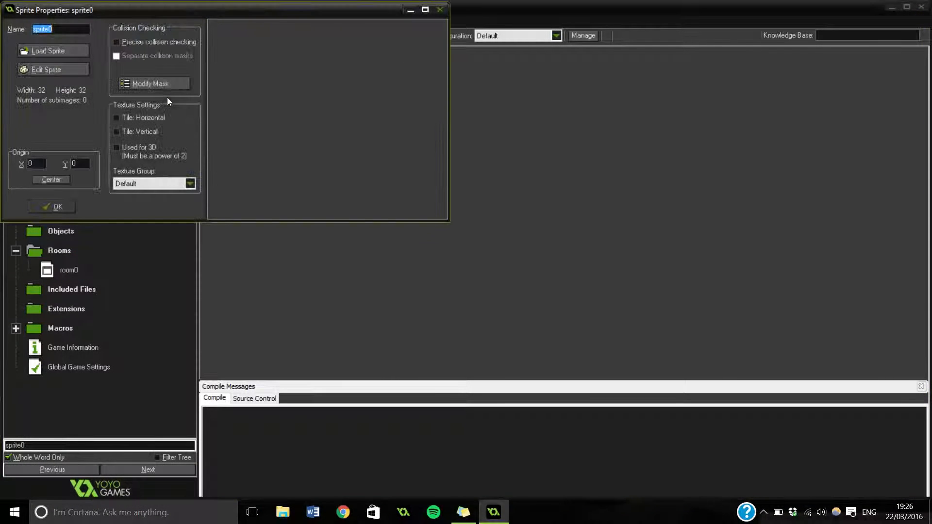
pyautogui.write('spr_')
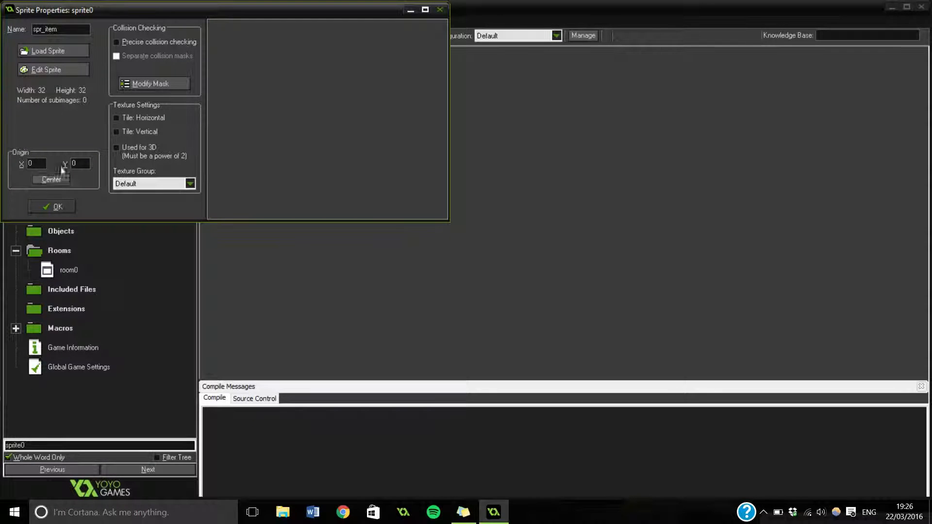
pyautogui.click(53, 69)
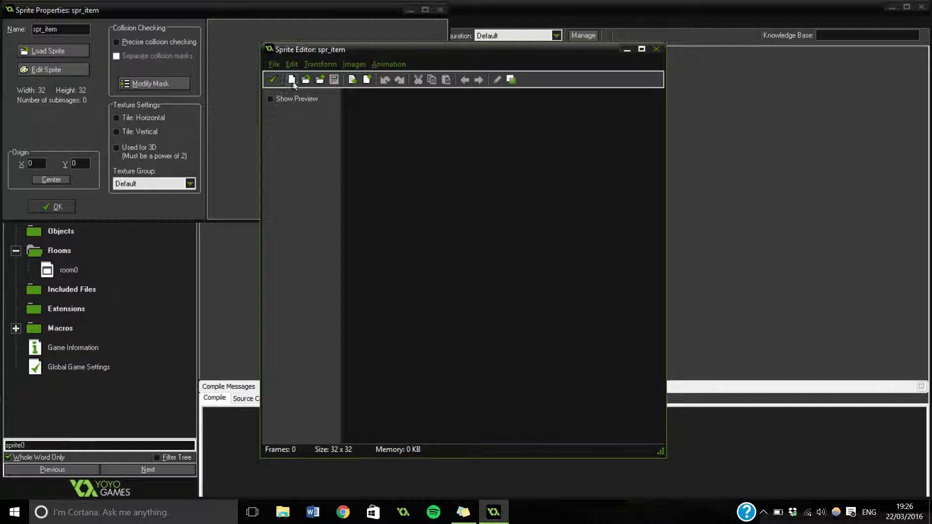
pyautogui.click(291, 80)
pyautogui.click(427, 278)
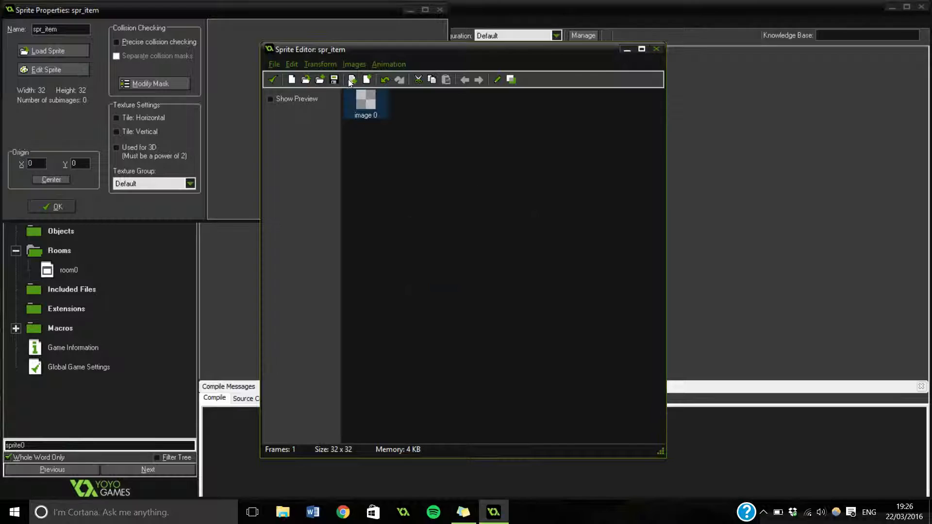
# Step: Fill the whole spr_item image with light green and save the sprite
pyautogui.doubleClick(378, 112)
pyautogui.click(692, 131)
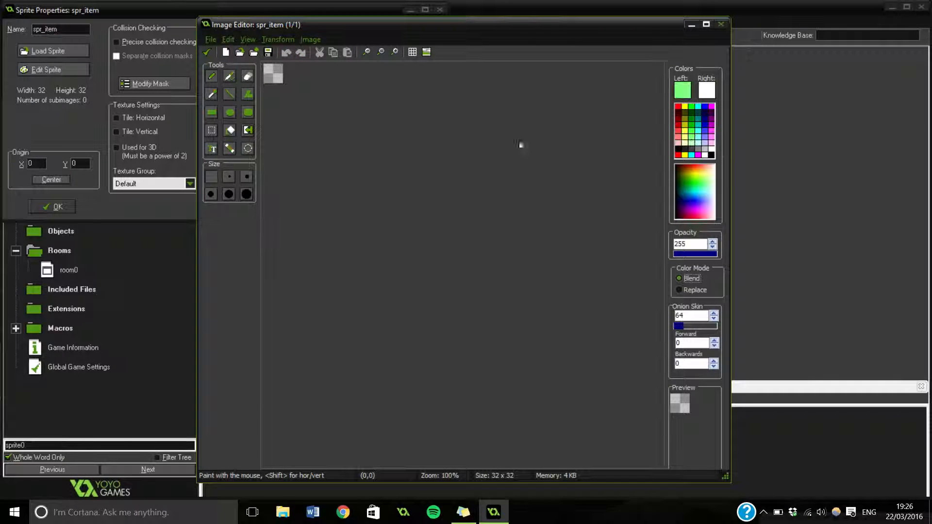
pyautogui.click(231, 130)
pyautogui.click(273, 64)
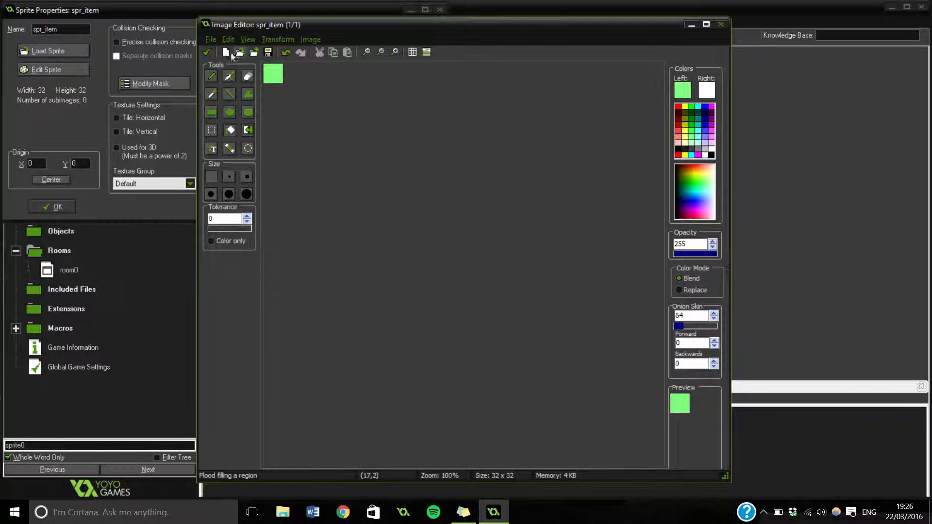
pyautogui.click(211, 39)
pyautogui.click(203, 52)
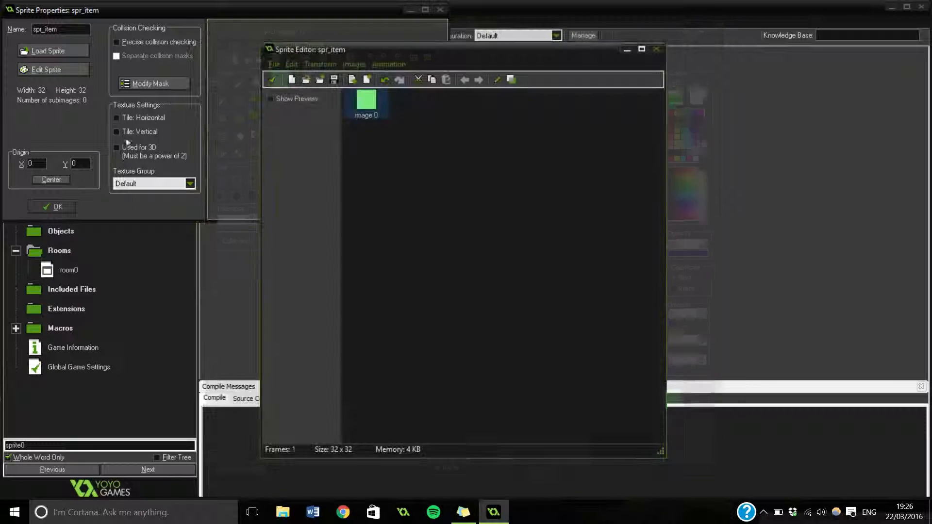
pyautogui.click(270, 80)
pyautogui.click(52, 207)
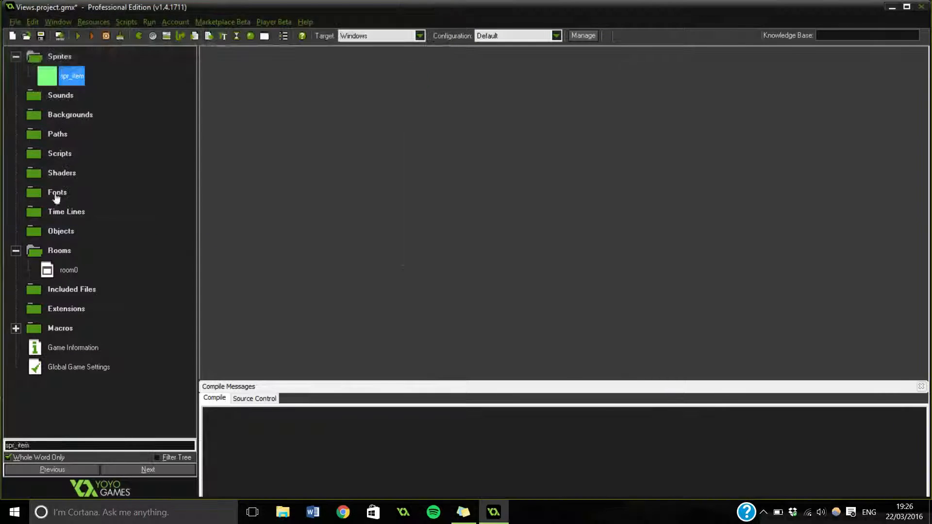
# Step: Create an object named obj_item and assign the spr_item sprite to it
pyautogui.click(250, 36)
pyautogui.write('obj')
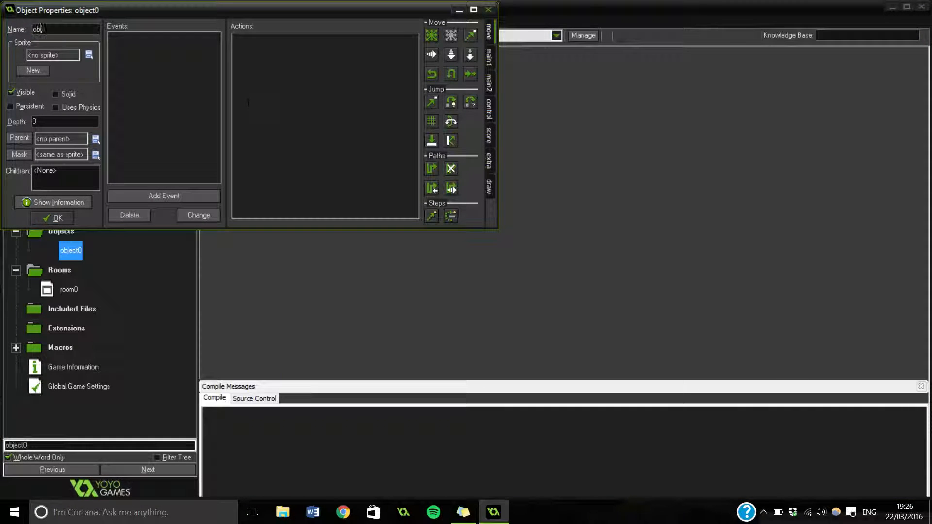
pyautogui.write('+item')
pyautogui.press('BackSpace')
pyautogui.press('BackSpace')
pyautogui.press('BackSpace')
pyautogui.press('BackSpace')
pyautogui.press('BackSpace')
pyautogui.write('_item')
pyautogui.click(89, 54)
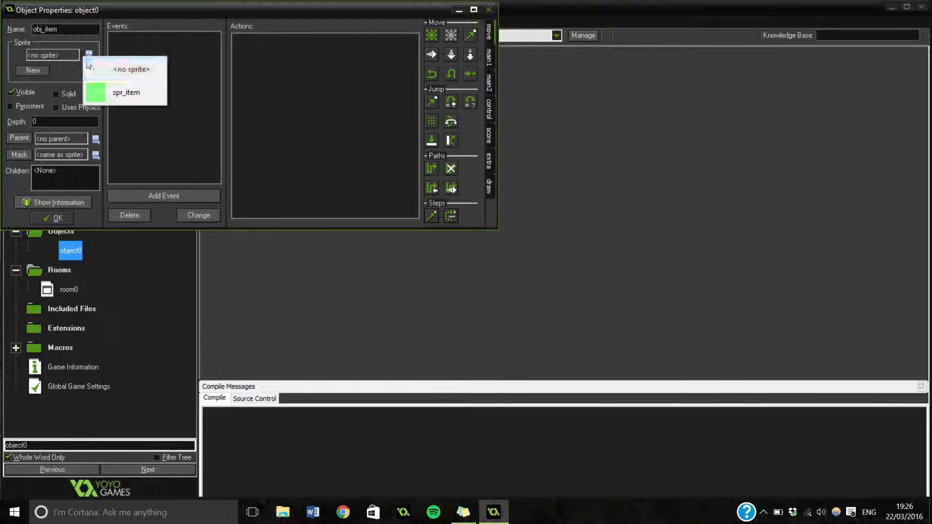
pyautogui.click(125, 92)
pyautogui.doubleClick(69, 290)
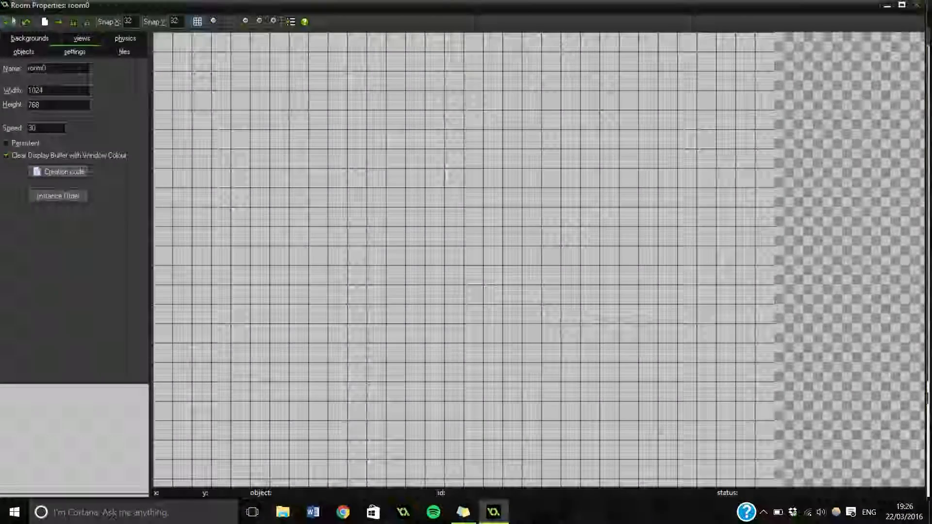
pyautogui.click(9, 22)
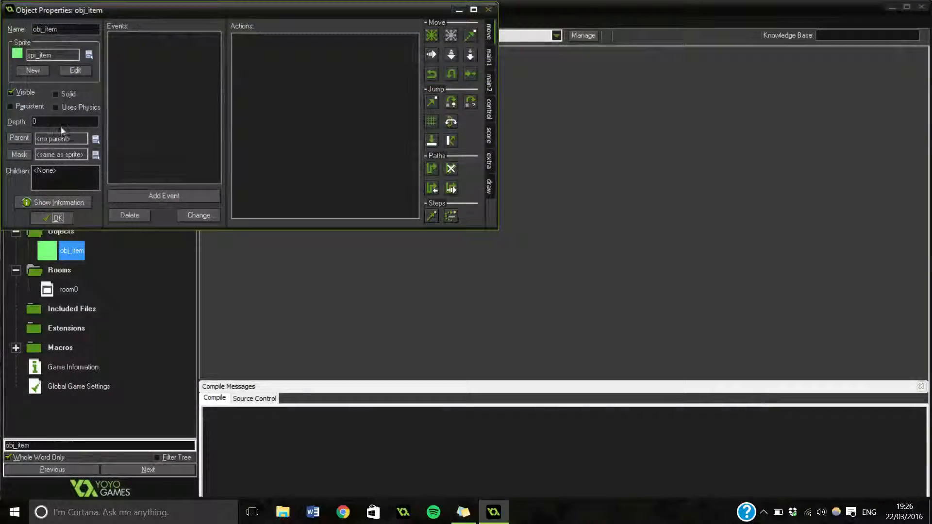
# Step: Place nine obj_item instances scattered across room0
pyautogui.doubleClick(70, 291)
pyautogui.click(39, 51)
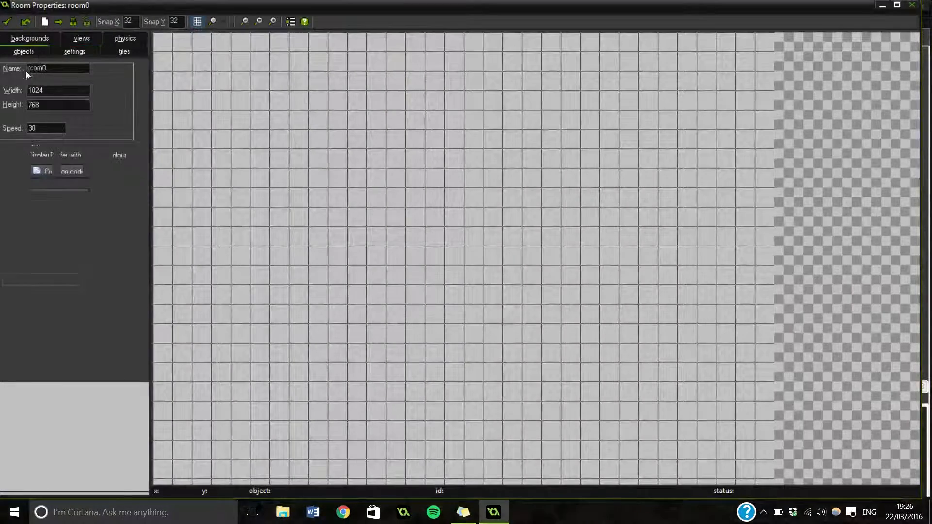
pyautogui.click(216, 46)
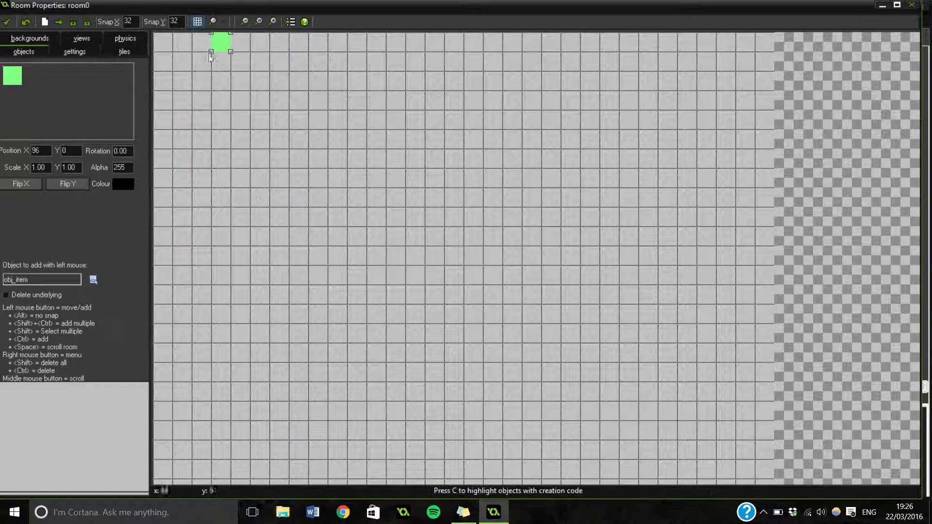
pyautogui.click(571, 237)
pyautogui.click(279, 294)
pyautogui.click(456, 119)
pyautogui.click(493, 314)
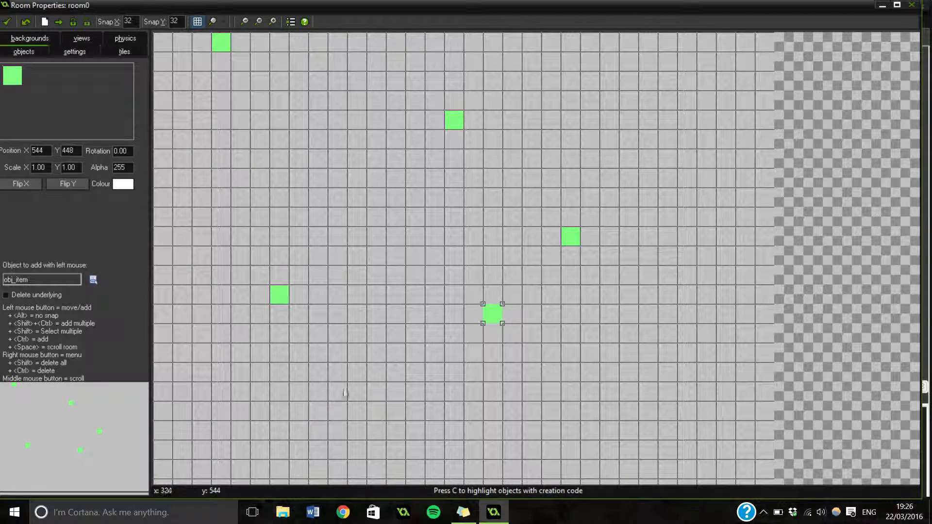
pyautogui.click(298, 431)
pyautogui.click(707, 353)
pyautogui.click(668, 119)
pyautogui.click(590, 431)
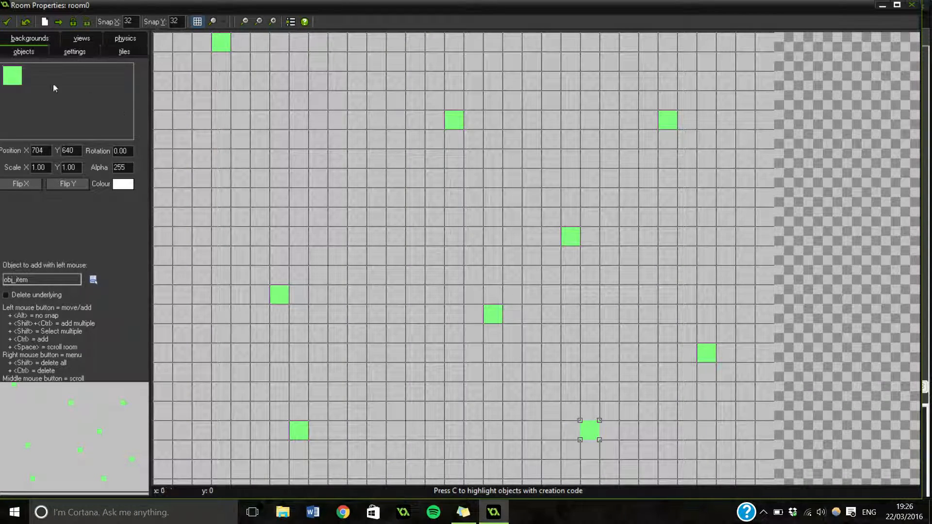
# Step: Review room0's view settings, save the room, and test-run the game, closing its window when done
pyautogui.click(82, 39)
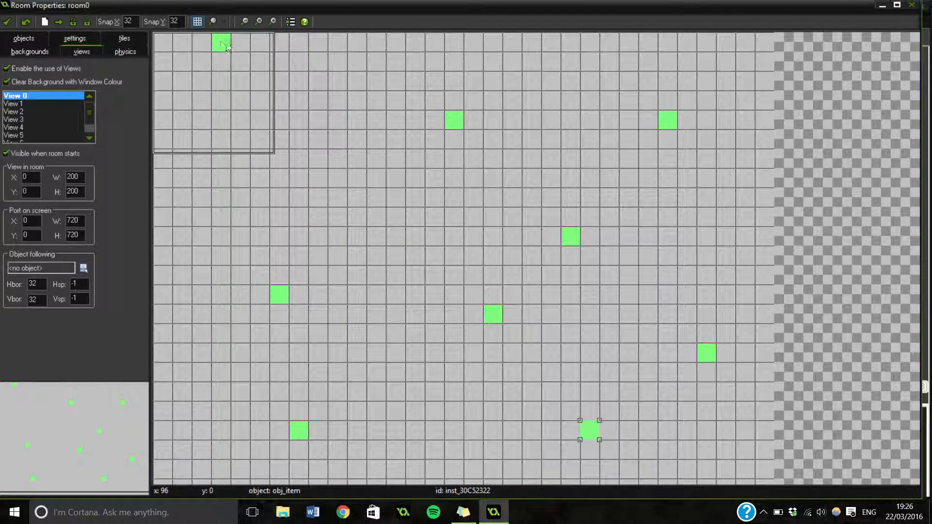
pyautogui.click(6, 22)
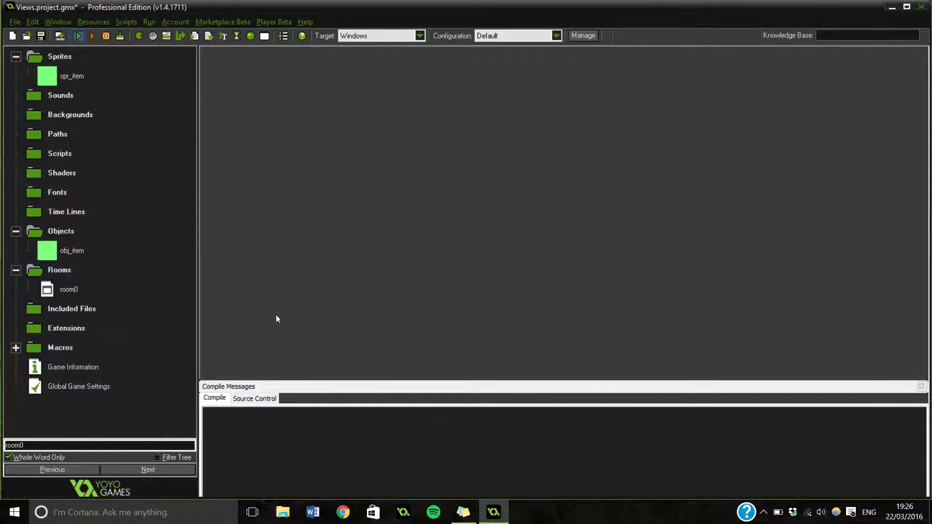
pyautogui.press('F5')
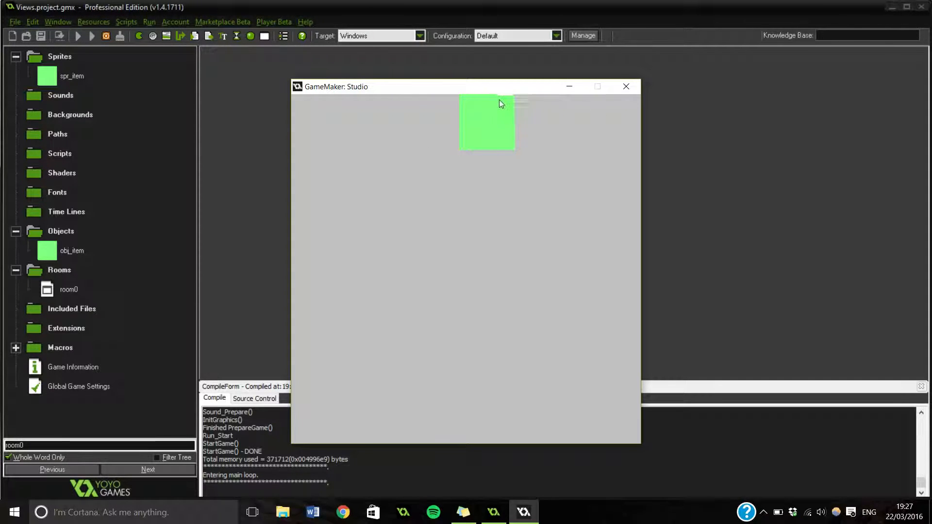
pyautogui.moveTo(490, 95); pyautogui.dragTo(210, 21)
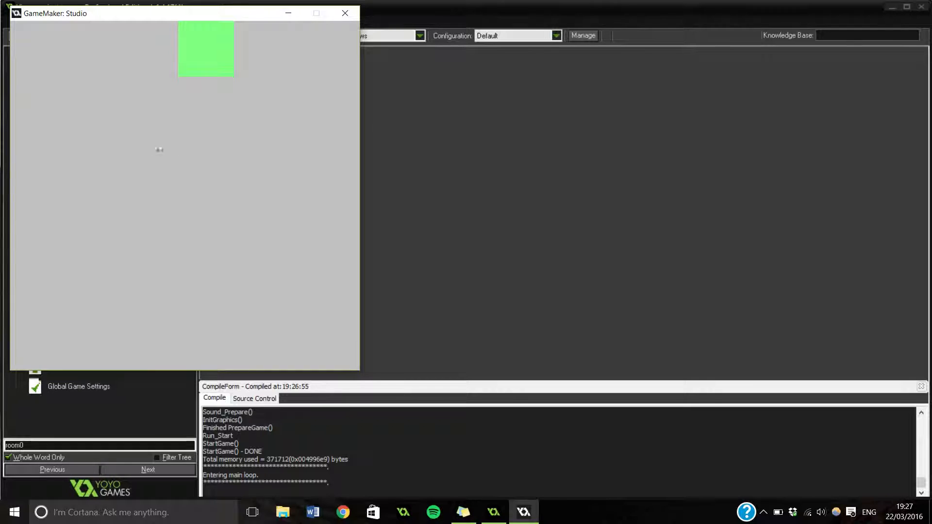
pyautogui.click(345, 13)
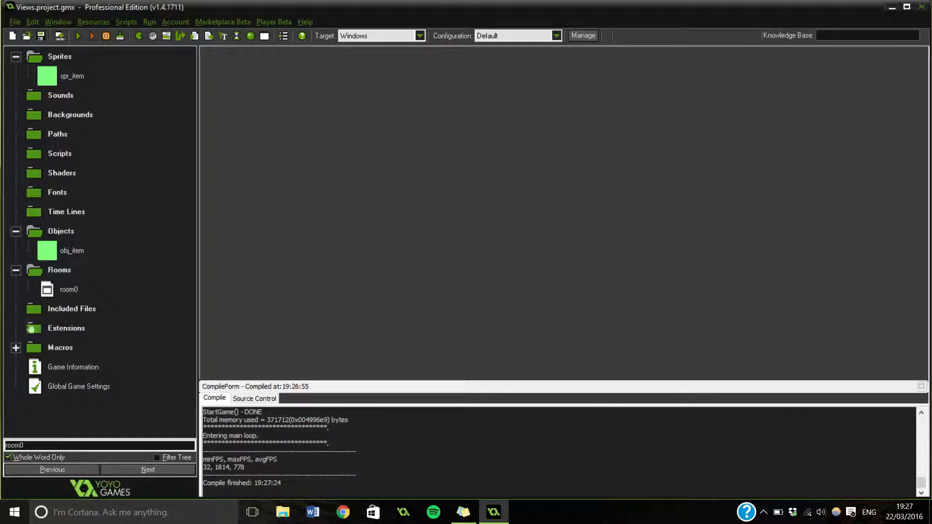
# Step: Reopen room0 and set View 0 to follow obj_item
pyautogui.doubleClick(68, 290)
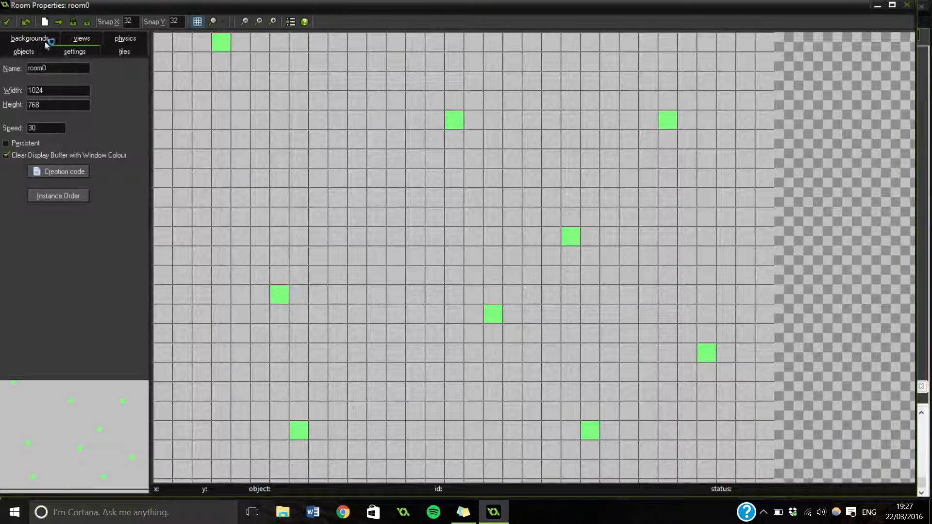
pyautogui.click(84, 38)
pyautogui.click(83, 268)
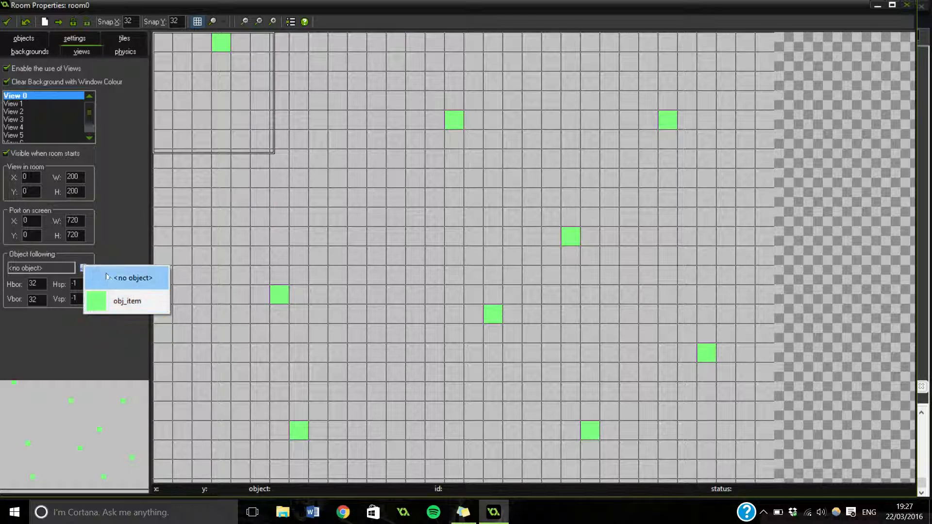
pyautogui.click(92, 302)
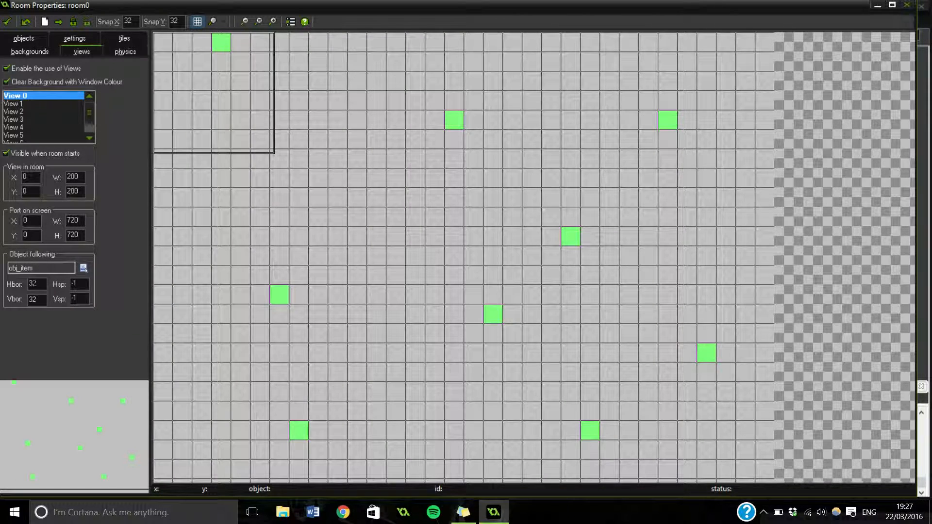
# Step: Set View 0's horizontal and vertical following borders to 200
pyautogui.moveTo(37, 284); pyautogui.dragTo(3, 292)
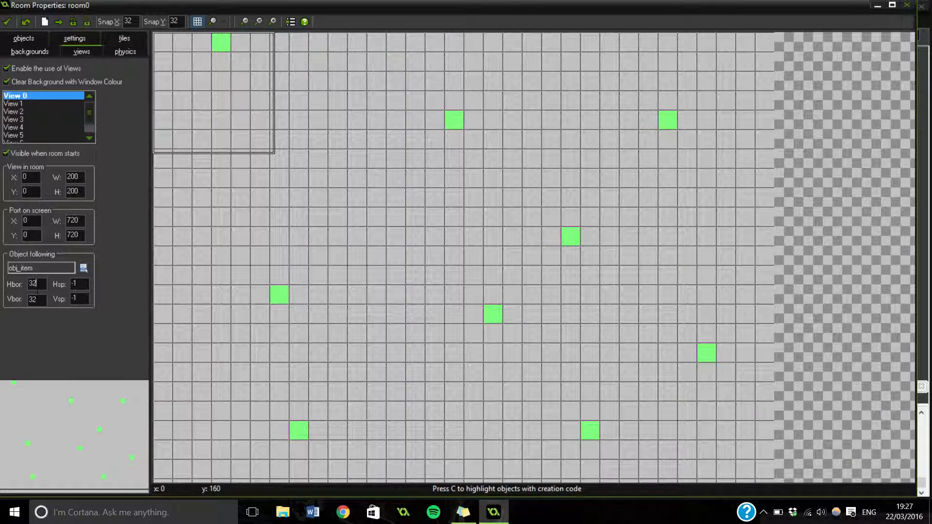
pyautogui.moveTo(37, 285); pyautogui.dragTo(11, 292)
pyautogui.write('200')
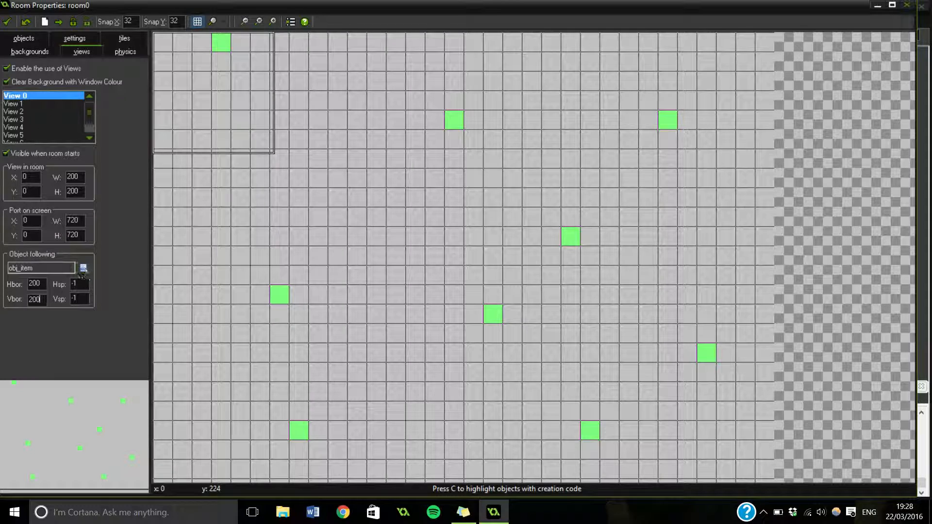
# Step: Set View 0's horizontal and vertical following borders to 150
pyautogui.doubleClick(34, 284)
pyautogui.write('100')
pyautogui.click(30, 299)
pyautogui.doubleClick(35, 300)
pyautogui.write('150')
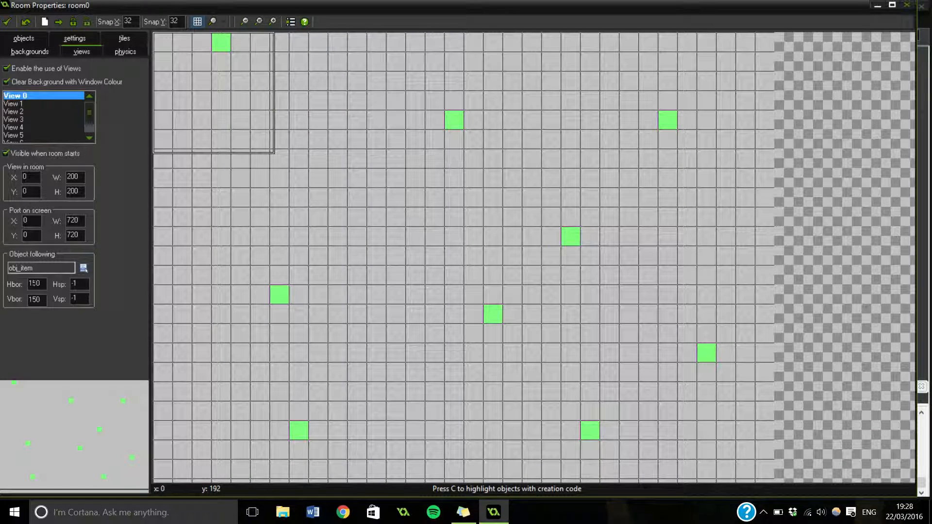
# Step: Delete one digit from both of View 0's following border values and save room0
pyautogui.click(31, 284)
pyautogui.press('BackSpace')
pyautogui.click(30, 297)
pyautogui.press('BackSpace')
pyautogui.click(7, 21)
# Step: Run the game to check how the view follows obj_item, and close the game window
pyautogui.click(79, 36)
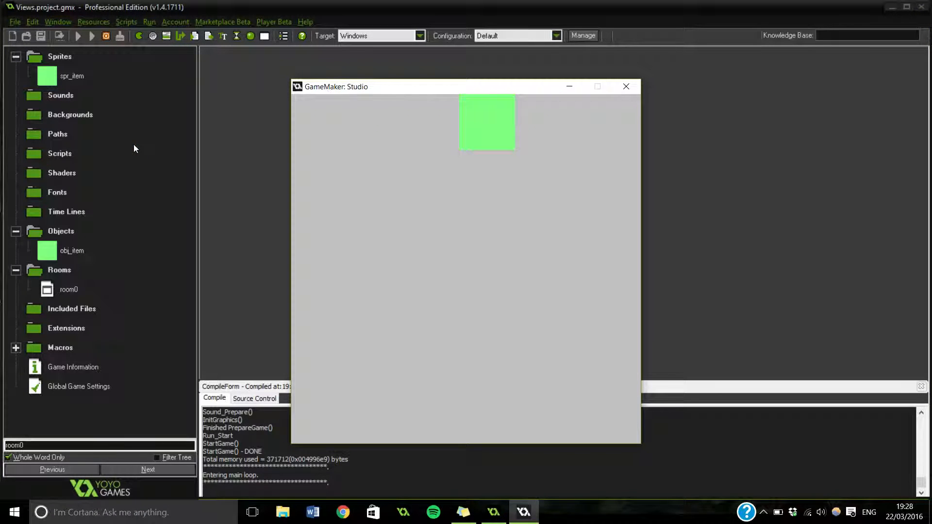
pyautogui.click(624, 85)
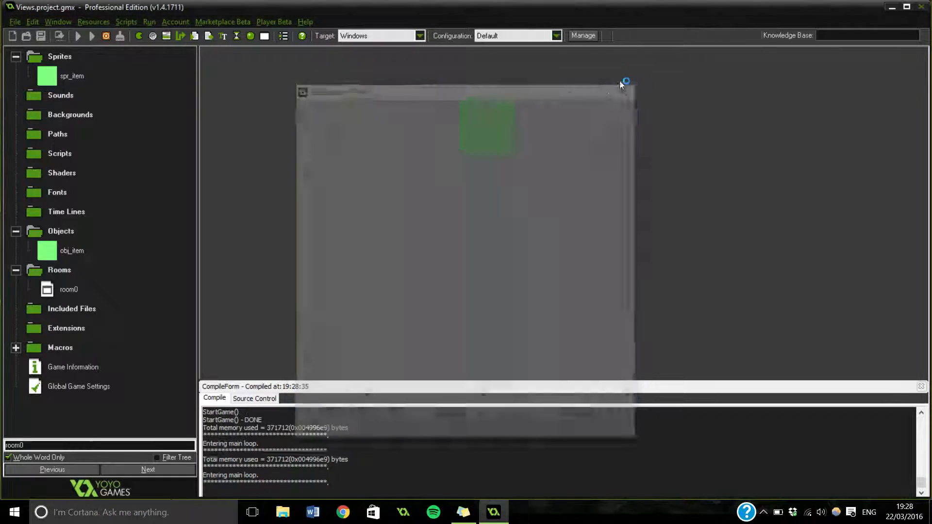